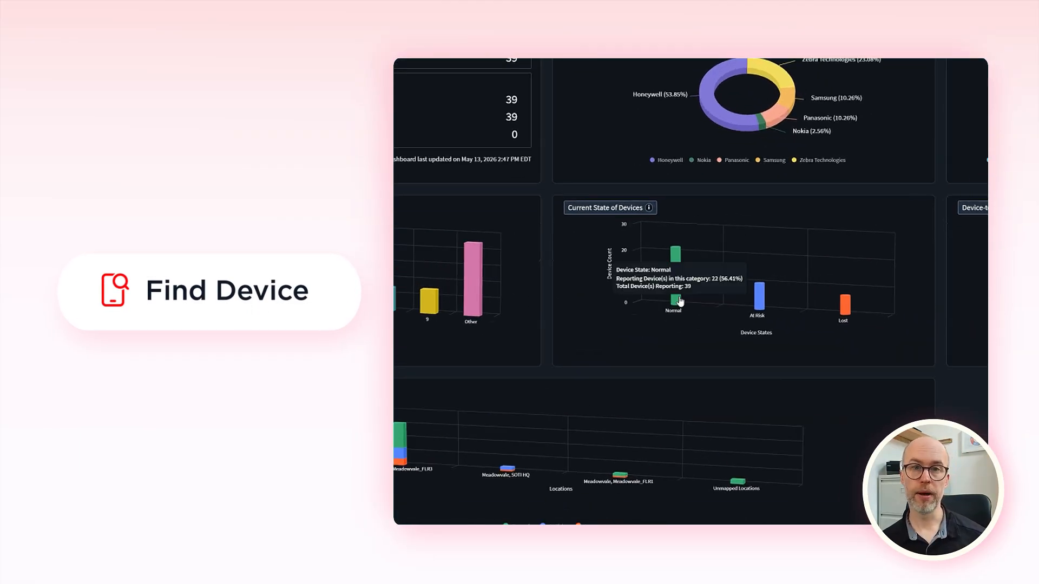
{"action": "mouse_move", "coordinate": [816, 304]}
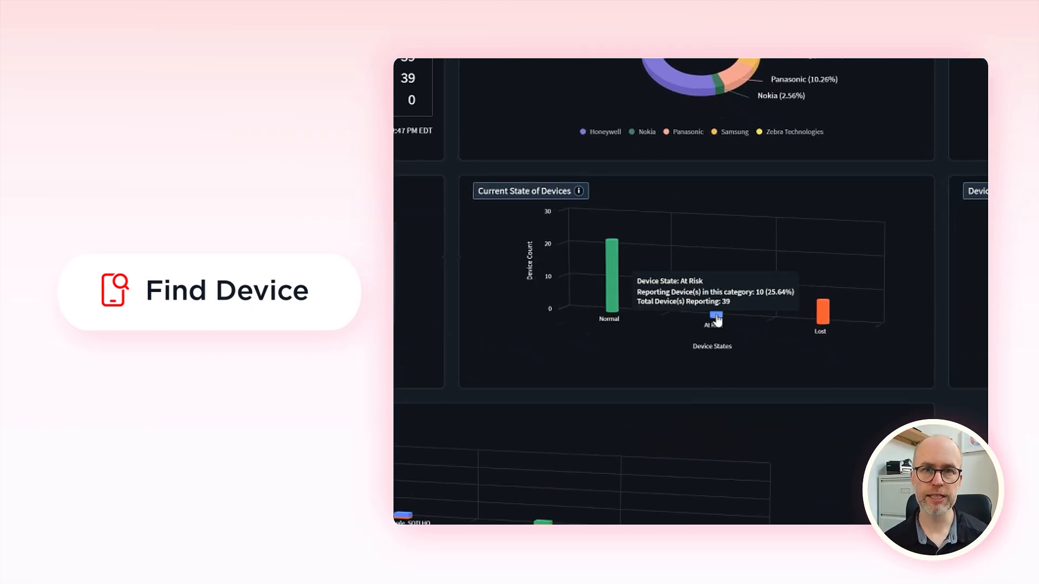
{"action": "mouse_move", "coordinate": [823, 322]}
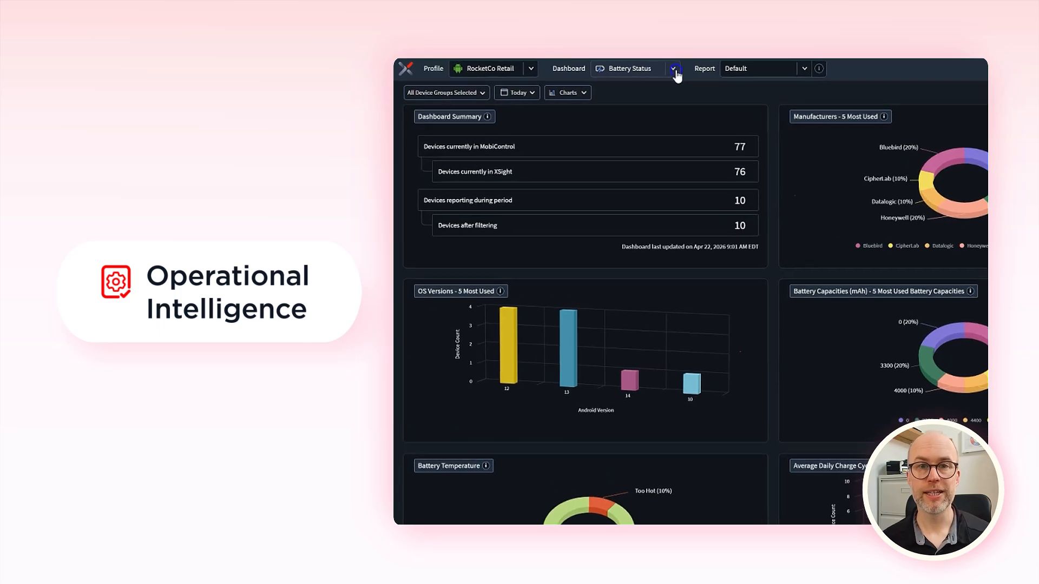
{"action": "left_click", "coordinate": [674, 70]}
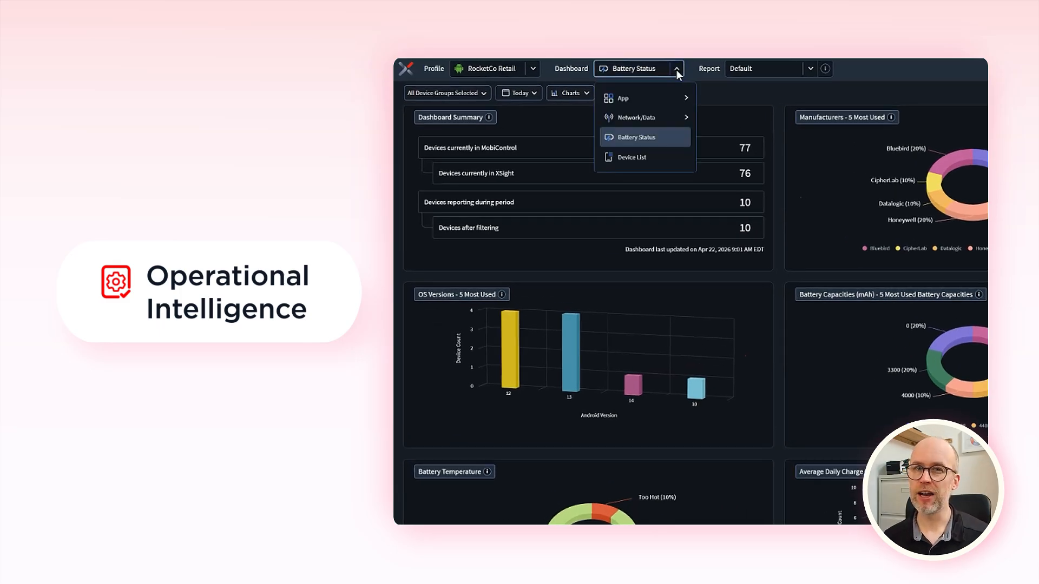
{"action": "mouse_move", "coordinate": [678, 124]}
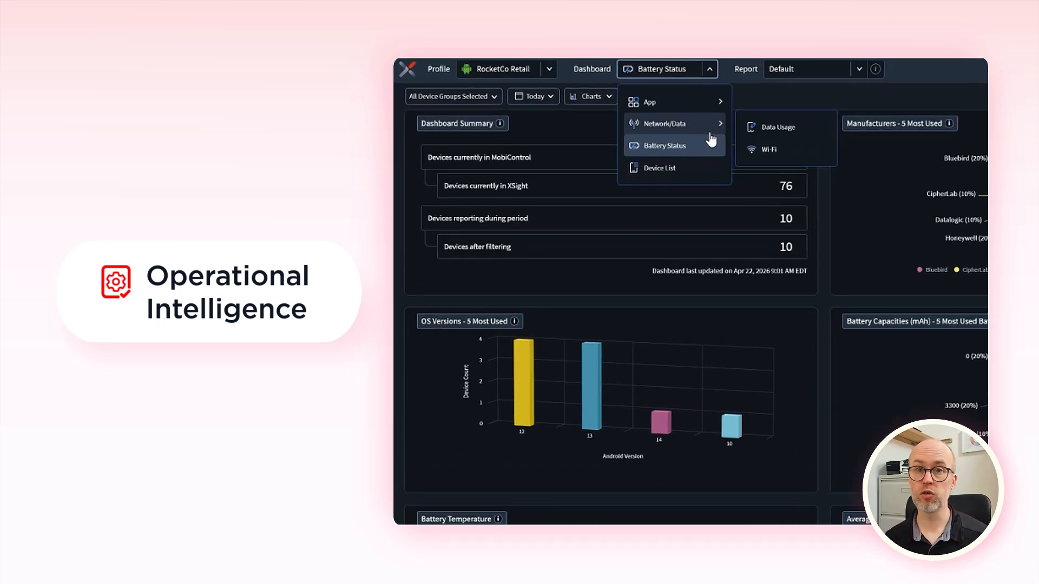
{"action": "mouse_move", "coordinate": [714, 115]}
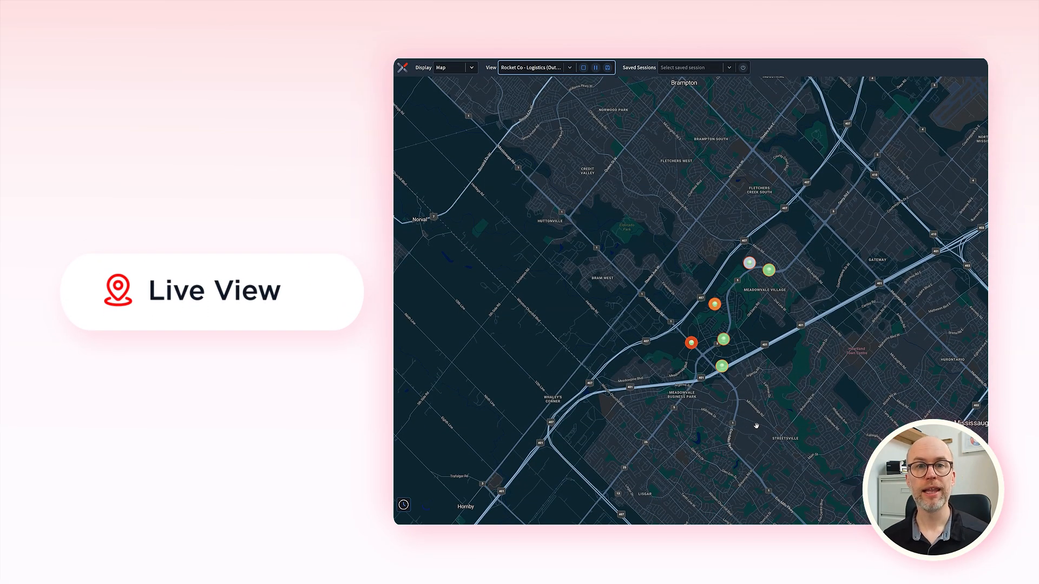
{"action": "mouse_move", "coordinate": [681, 370]}
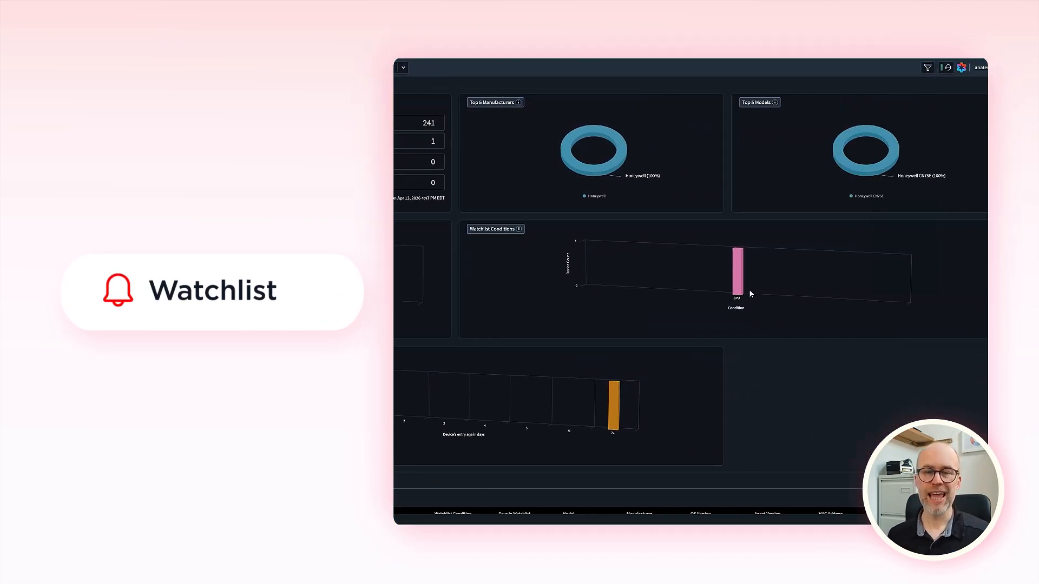
{"action": "mouse_move", "coordinate": [949, 287]}
{"action": "mouse_move", "coordinate": [618, 448]}
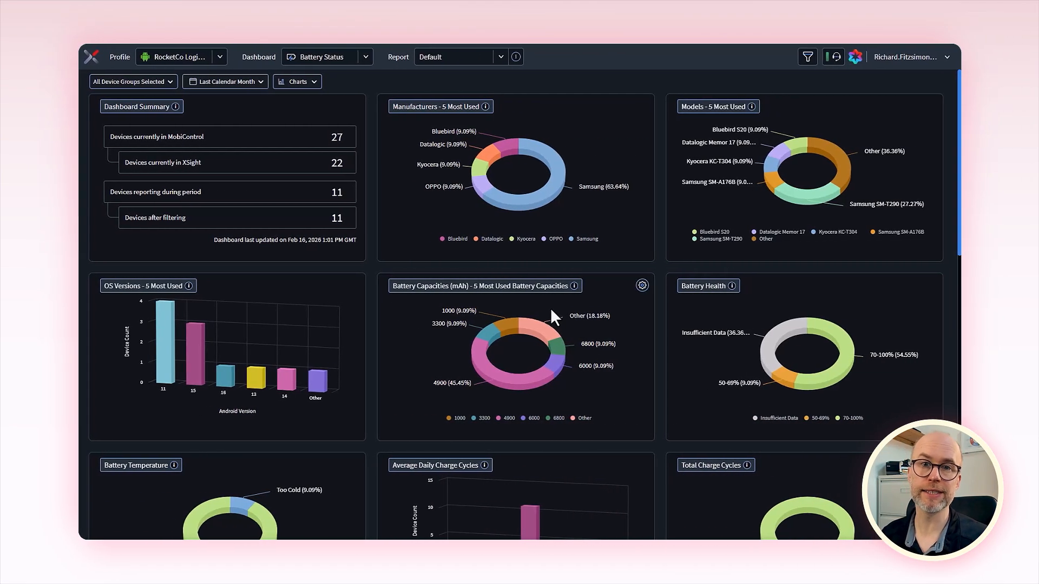
Step: Start generating an XSight Agent and choose Android as its platform
{"action": "left_click", "coordinate": [90, 57]}
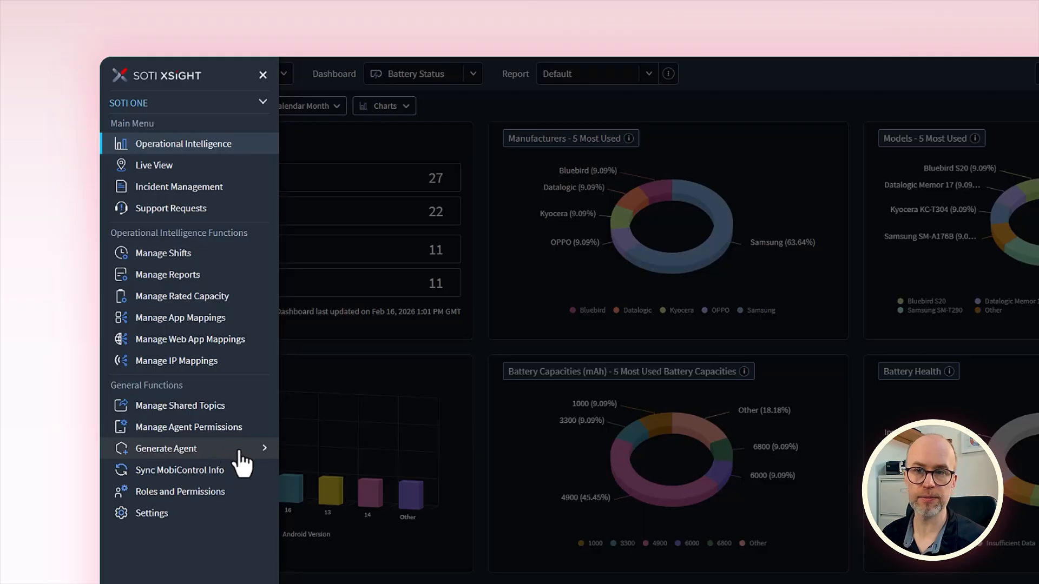
{"action": "left_click", "coordinate": [263, 453]}
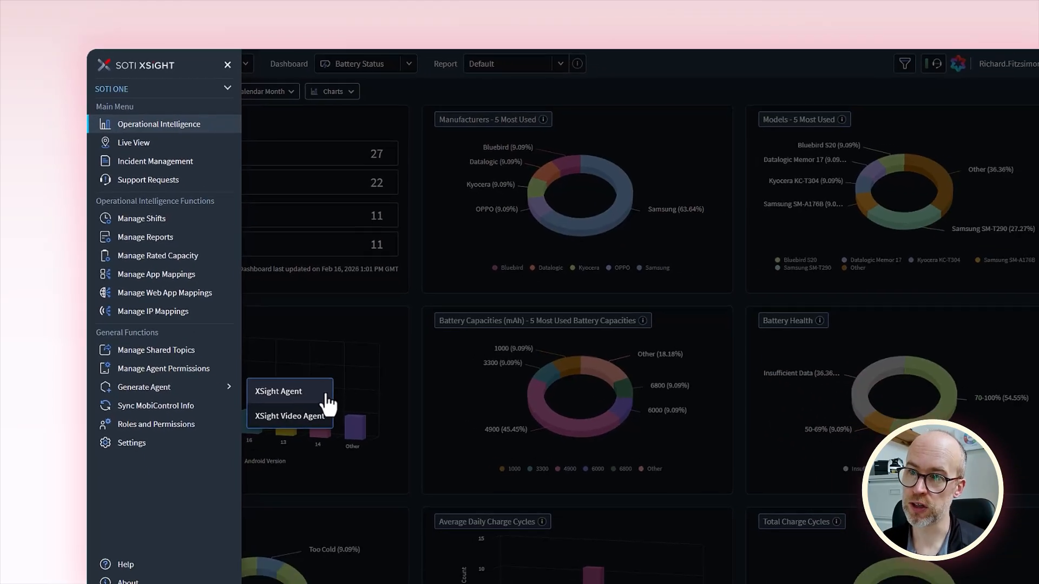
{"action": "left_click", "coordinate": [282, 356]}
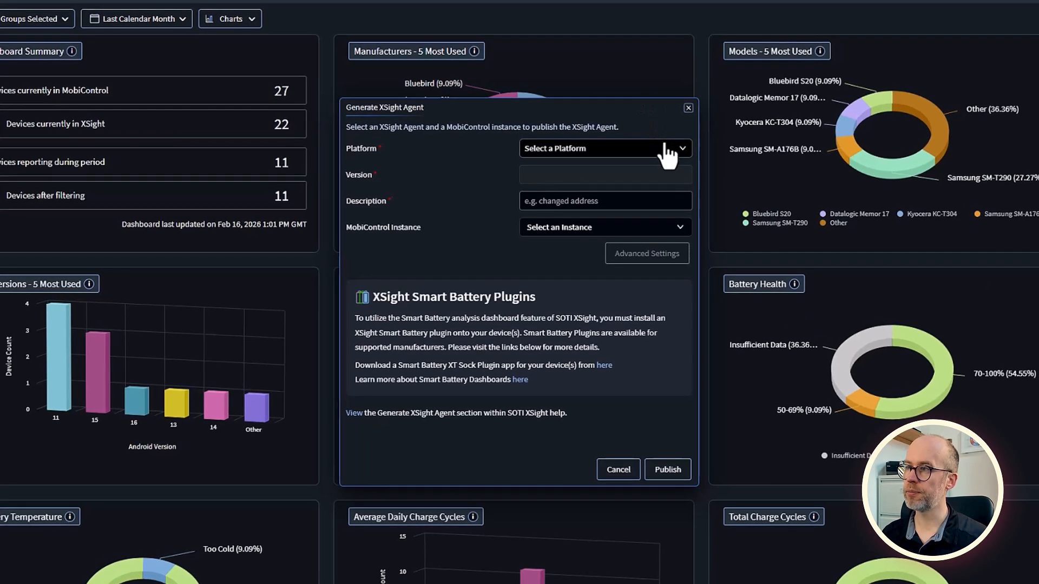
{"action": "left_click", "coordinate": [684, 155]}
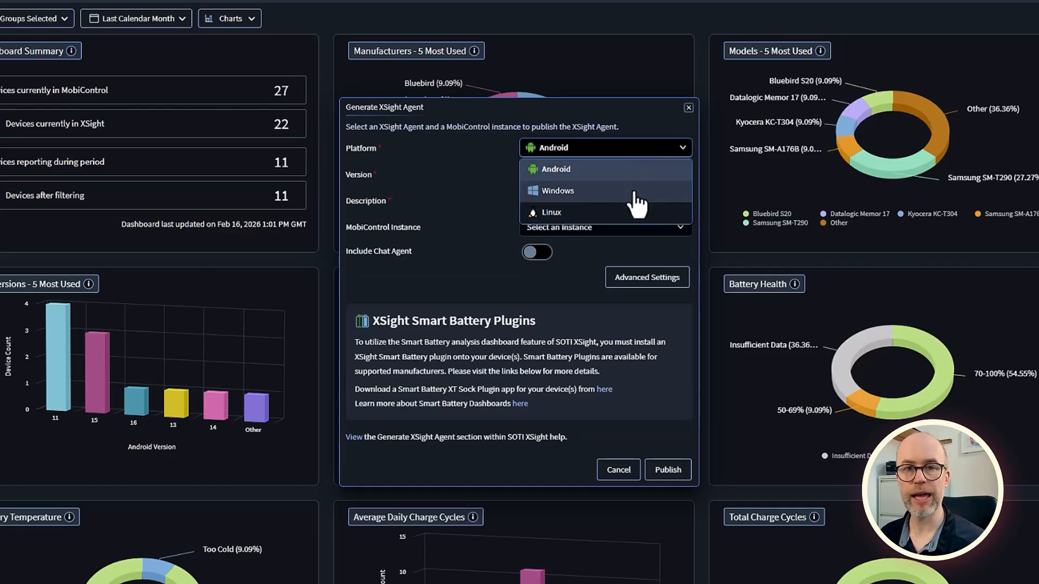
{"action": "left_click", "coordinate": [609, 173]}
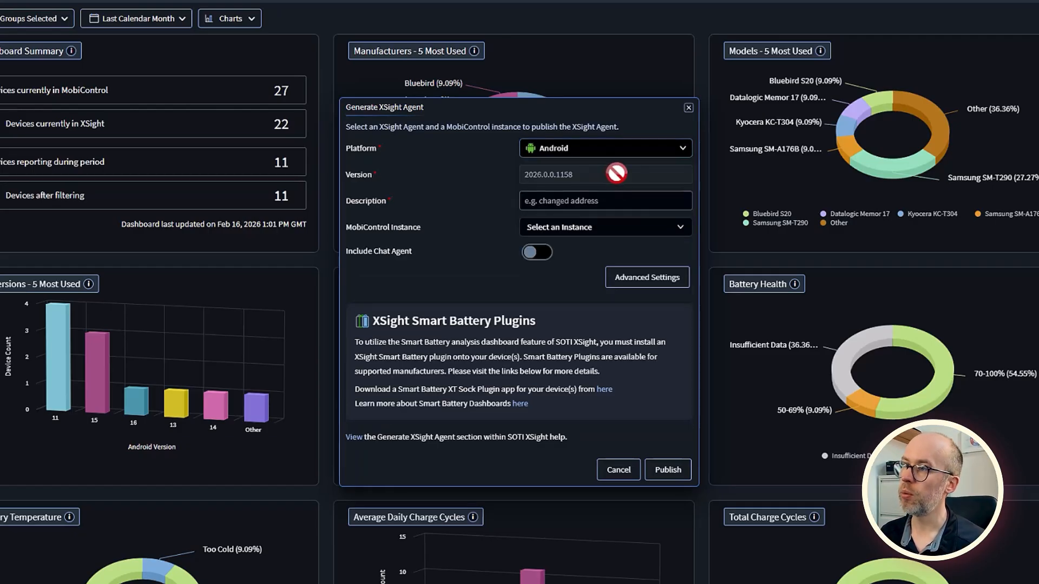
Step: Describe the agent as "New Agent" and select Default Instance as its MobiControl instance
{"action": "left_click", "coordinate": [594, 200]}
{"action": "type", "text": "New Agent"}
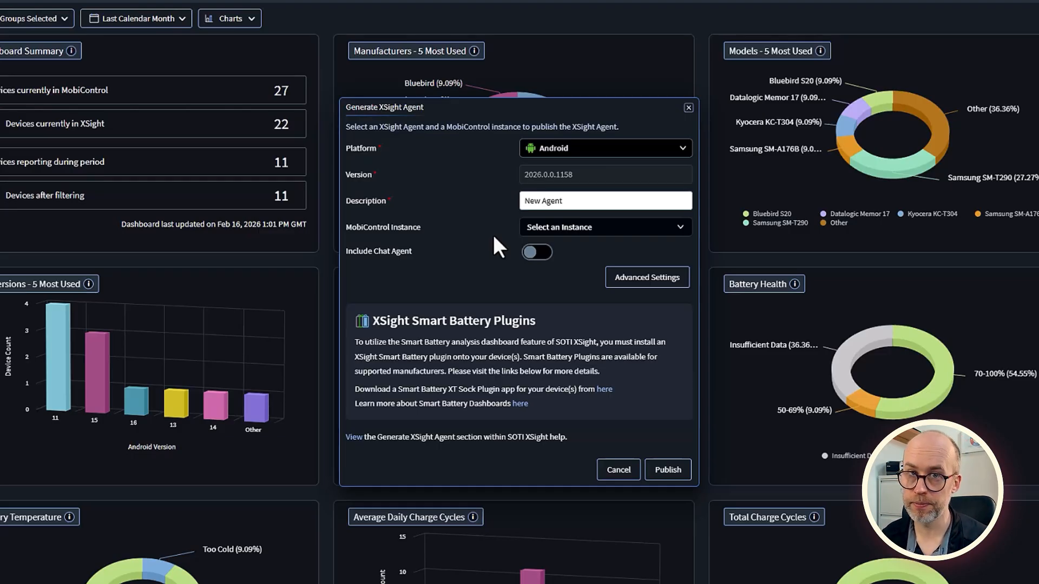
{"action": "left_click", "coordinate": [596, 227]}
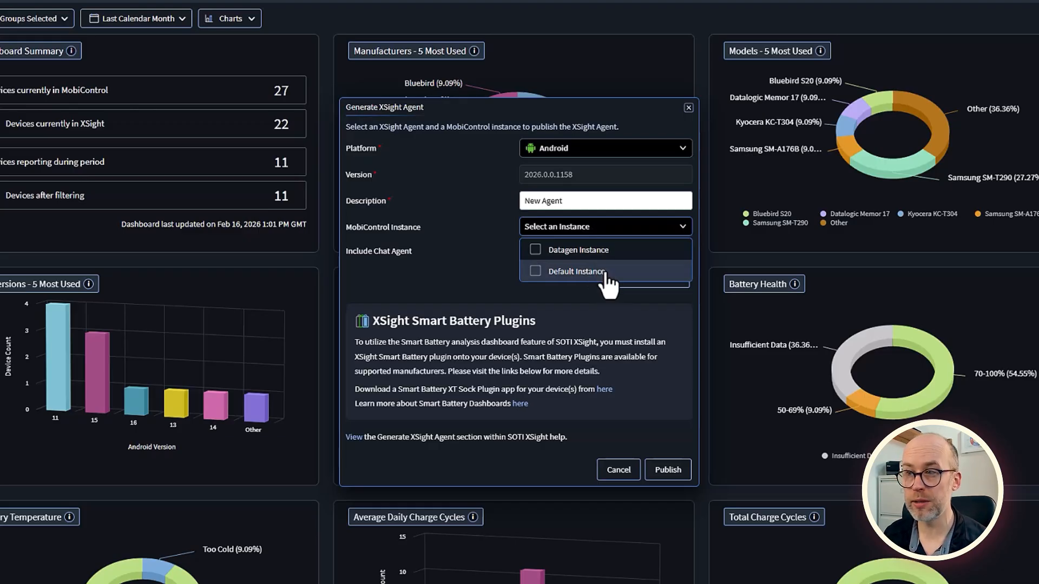
{"action": "left_click", "coordinate": [536, 273]}
{"action": "left_click", "coordinate": [477, 265]}
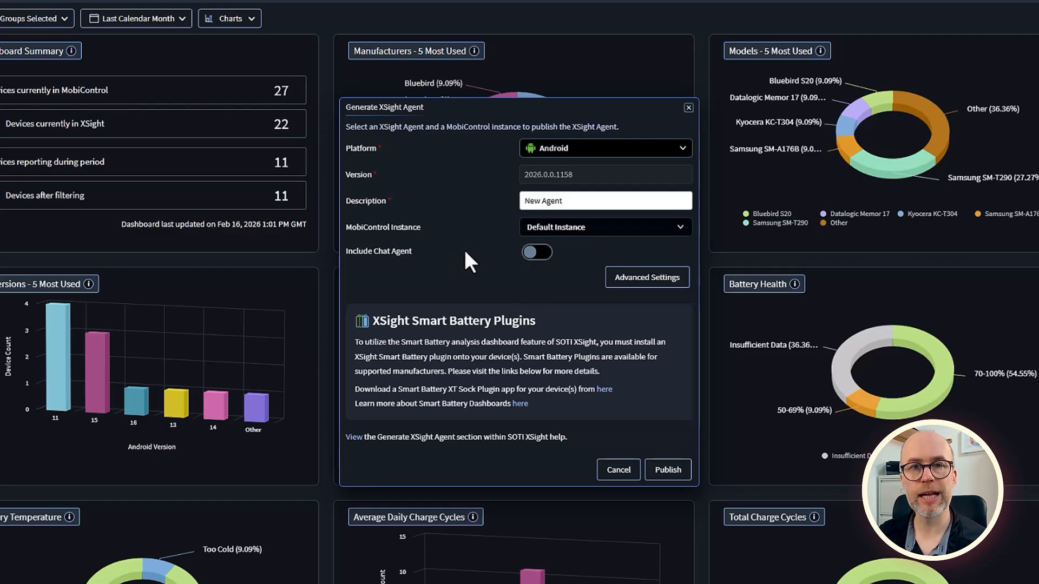
Step: Include the Chat Agent and, after reviewing the advanced settings, publish the XSight Agent
{"action": "left_click", "coordinate": [544, 257]}
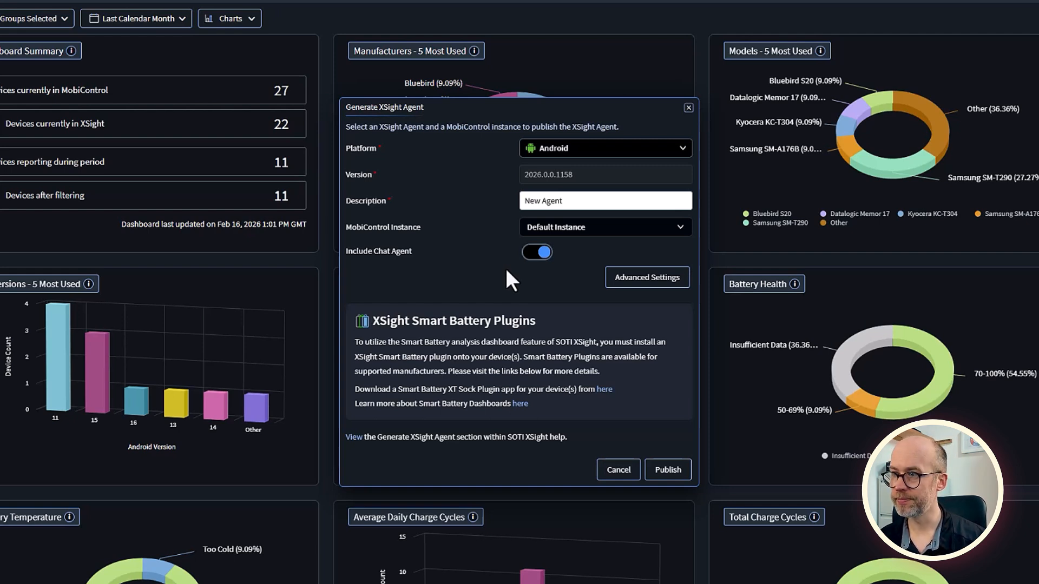
{"action": "left_click", "coordinate": [679, 297]}
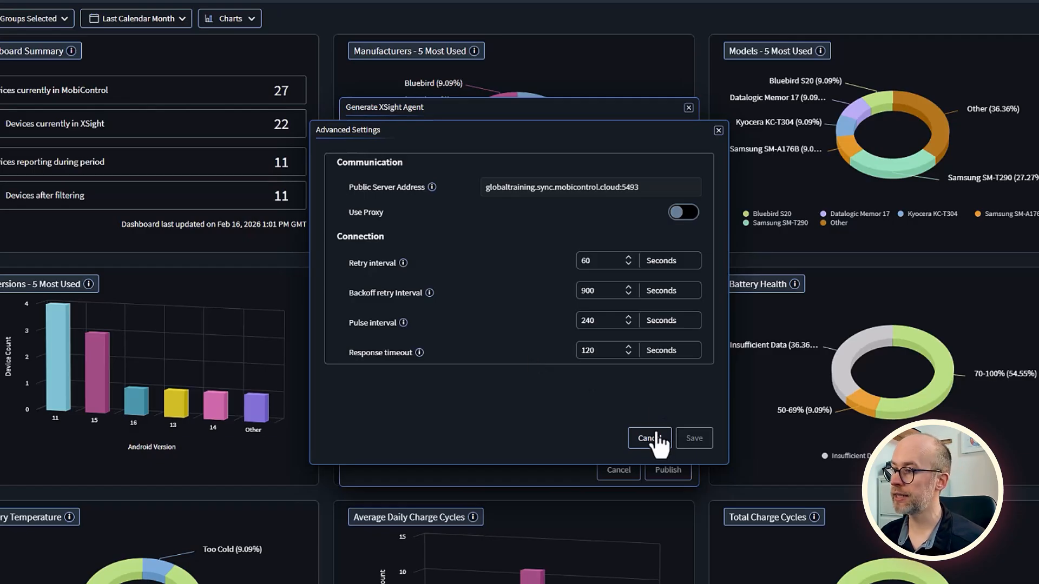
{"action": "left_click", "coordinate": [652, 441]}
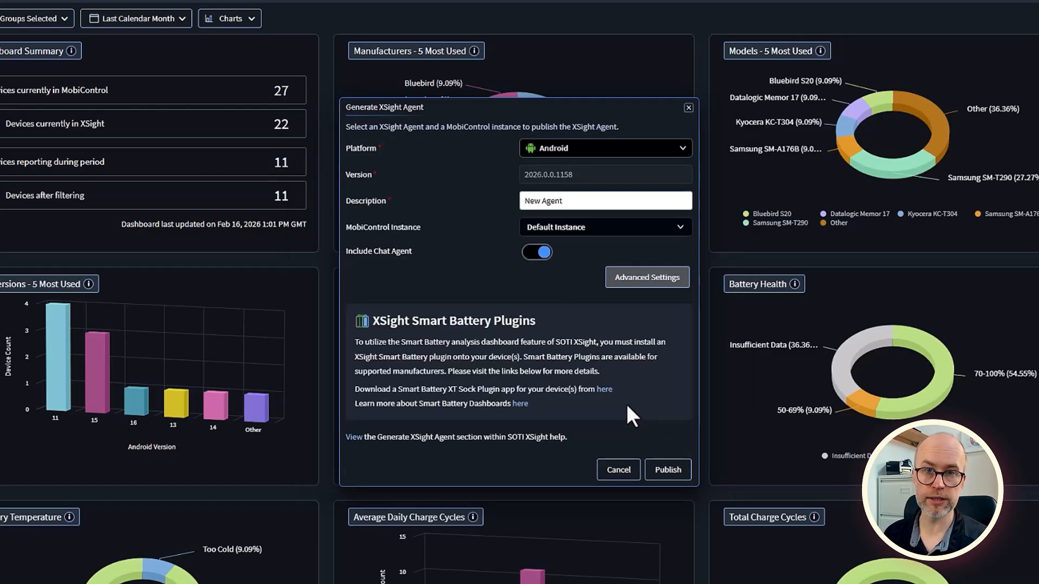
{"action": "left_click", "coordinate": [682, 475]}
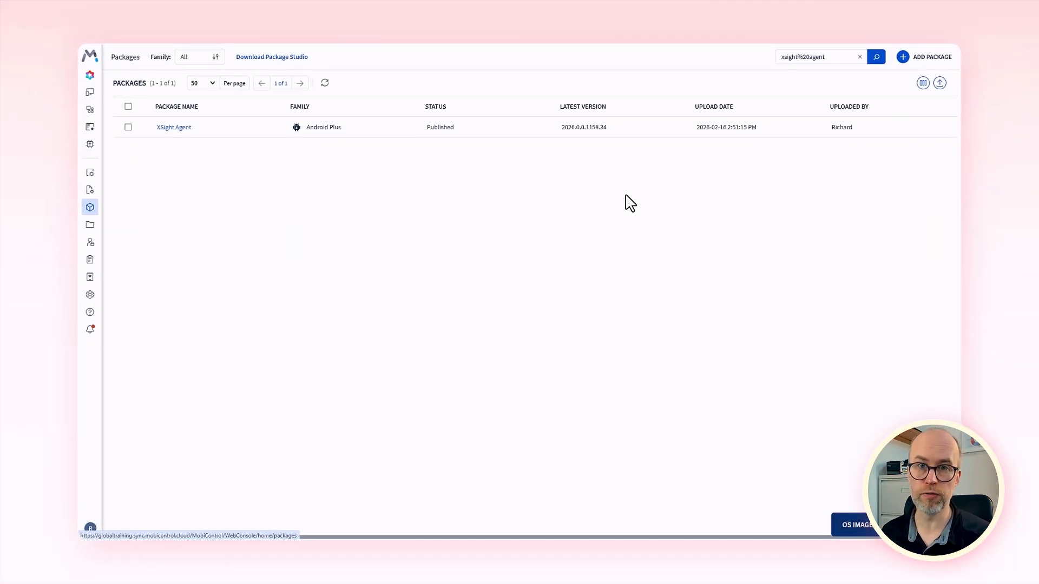
Step: In SOTI MobiControl, start a new profile for the Android Work Managed family
{"action": "mouse_move", "coordinate": [85, 192]}
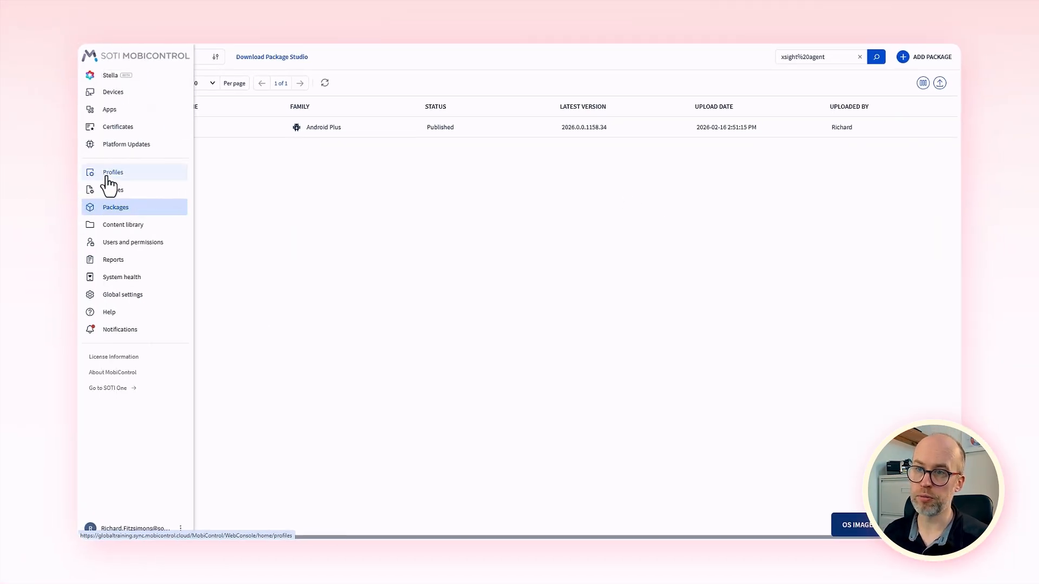
{"action": "left_click", "coordinate": [107, 177]}
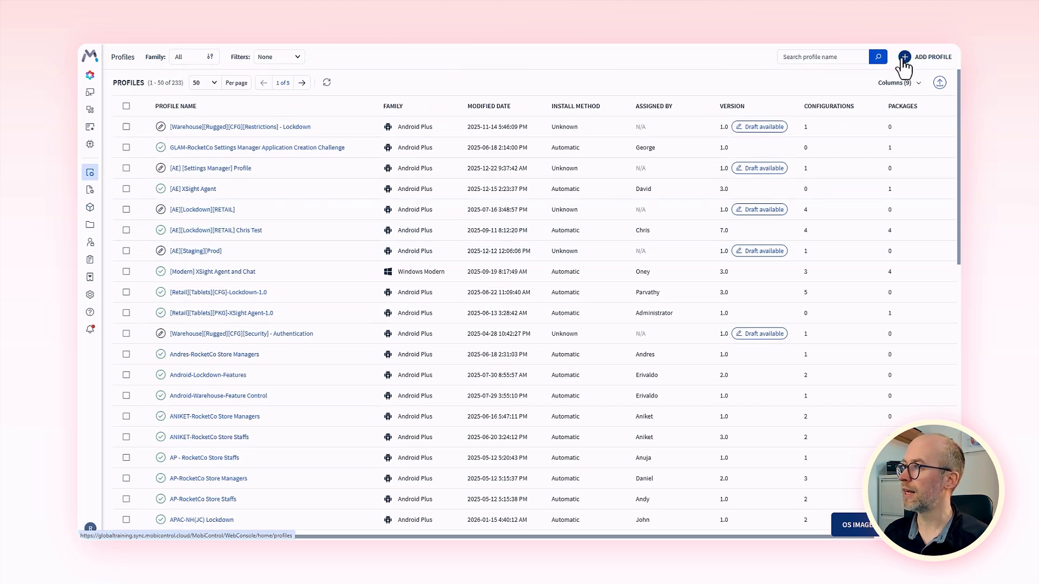
{"action": "left_click", "coordinate": [905, 57]}
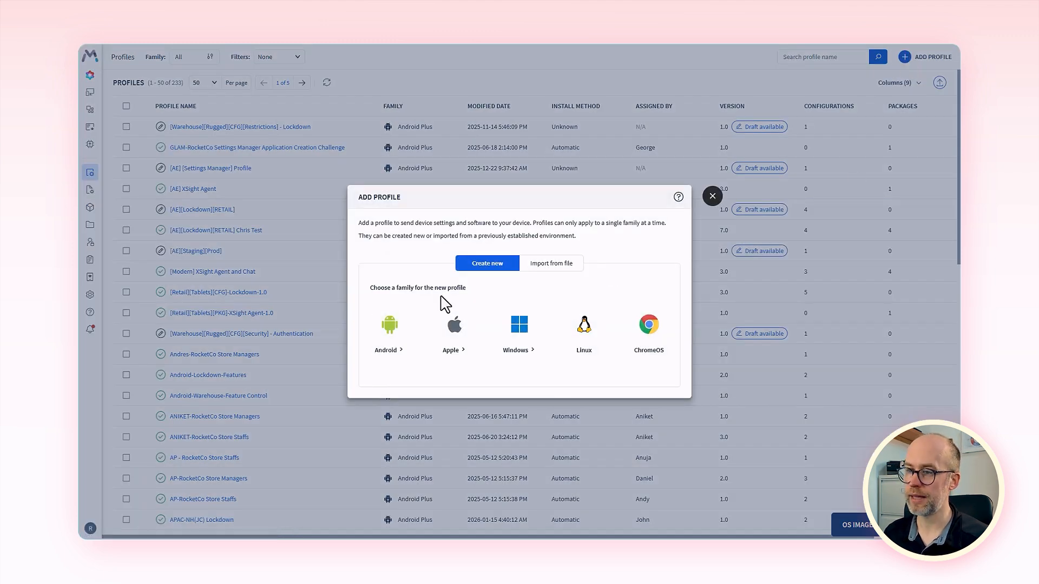
{"action": "left_click", "coordinate": [390, 330]}
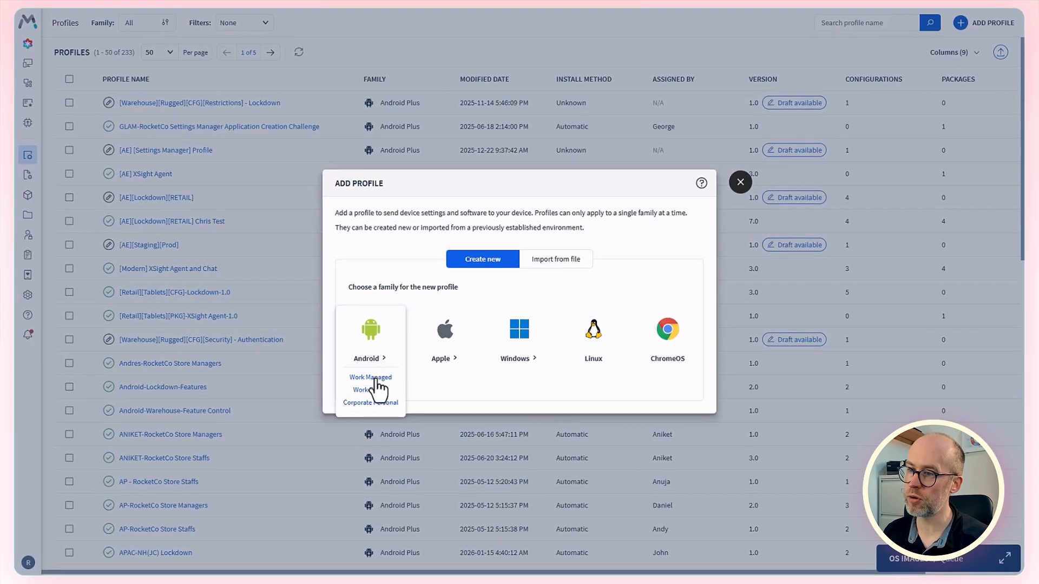
{"action": "left_click", "coordinate": [380, 373]}
Step: Name the new profile "[RocketCo Retail][SOTI XSight Agent]"
{"action": "left_click", "coordinate": [518, 119]}
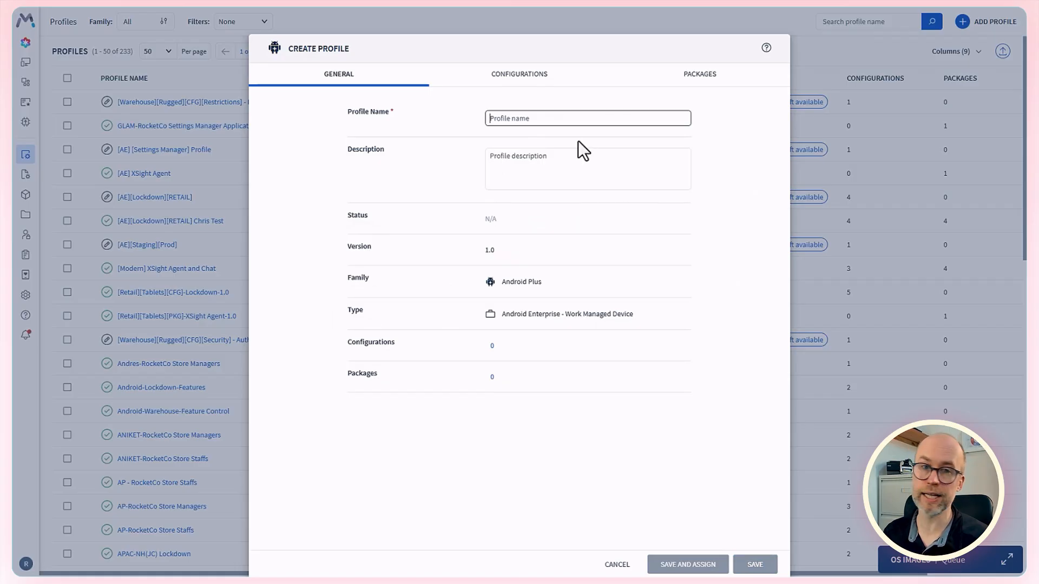
{"action": "type", "text": "[R"}
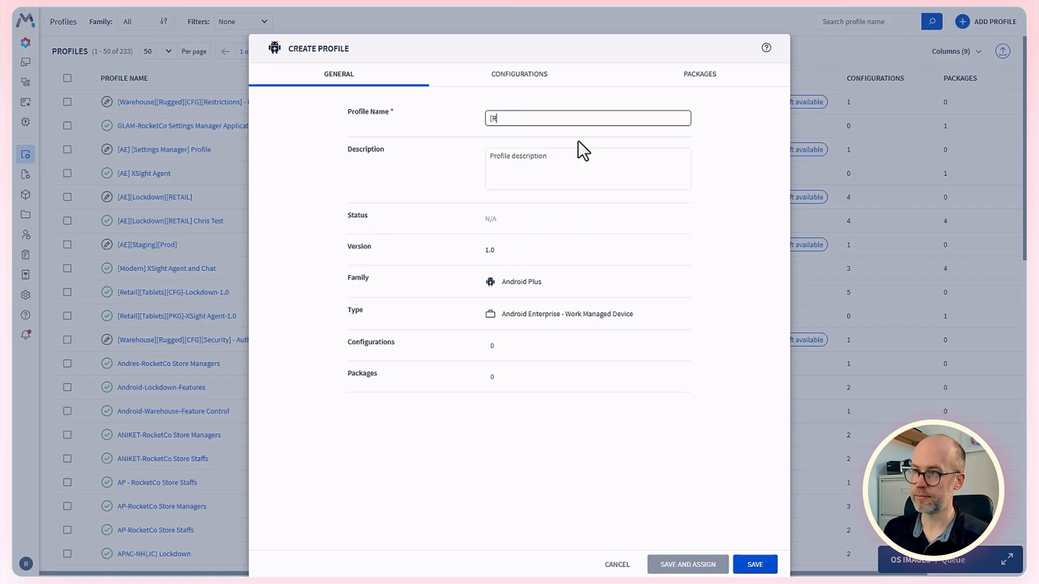
{"action": "type", "text": "ocketCo Retail][SOTI XSight Agent"}
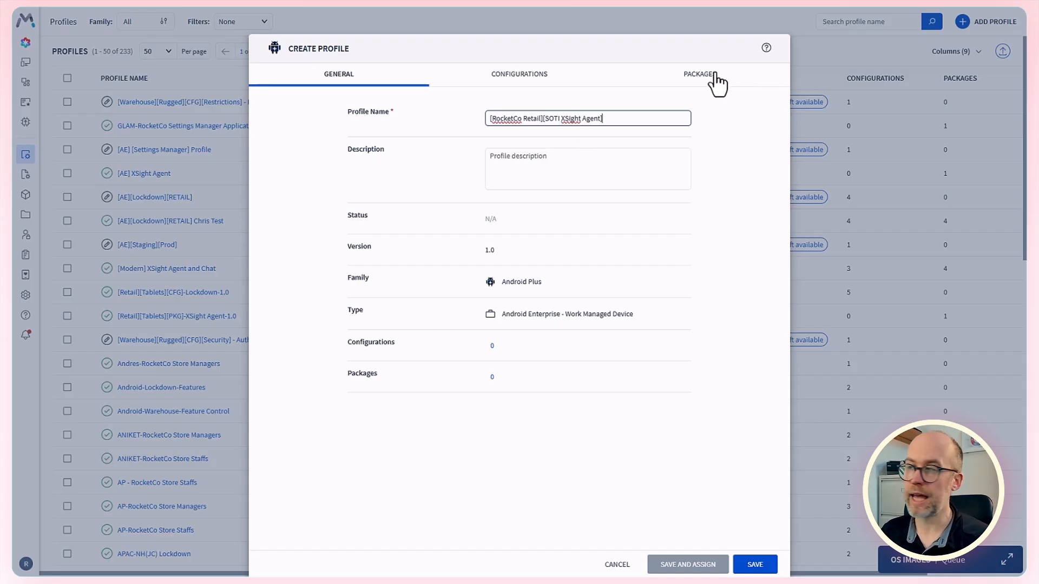
Step: Search the packages for "xsight" and add the XSight Agent package, version 2026.0.0.1158.34, to the profile
{"action": "left_click", "coordinate": [715, 75]}
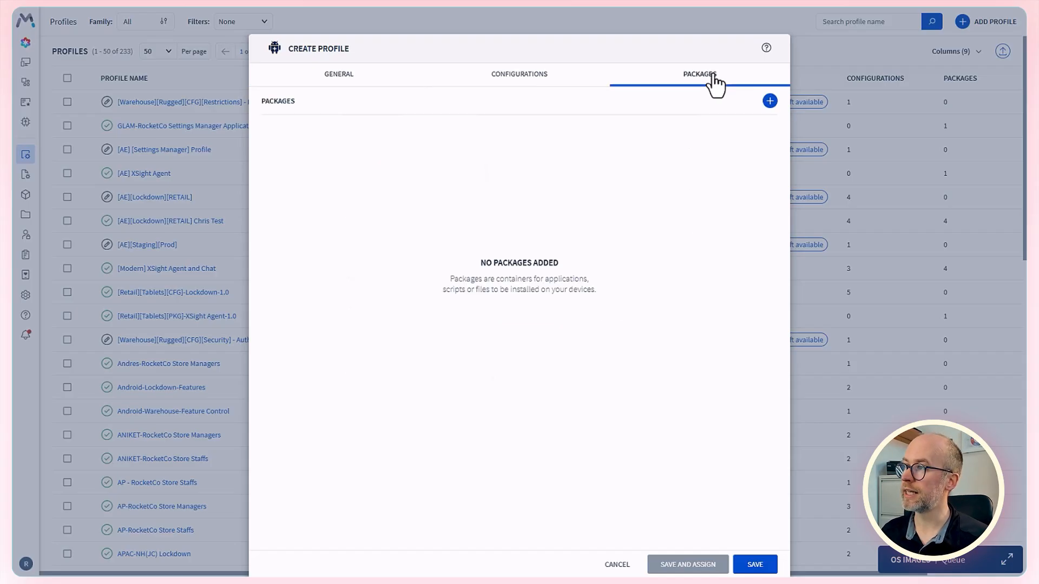
{"action": "left_click", "coordinate": [770, 102]}
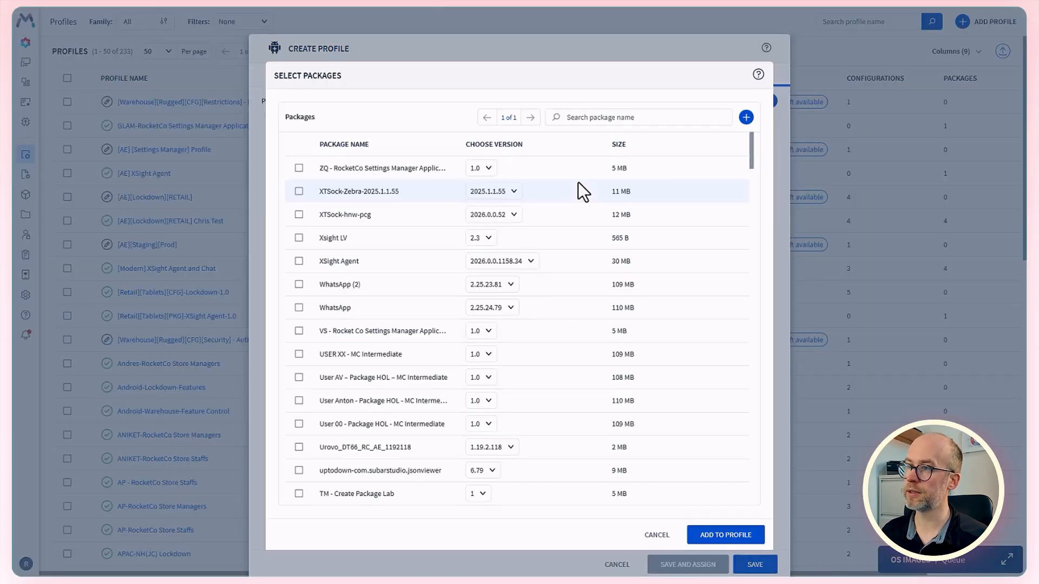
{"action": "left_click", "coordinate": [582, 115]}
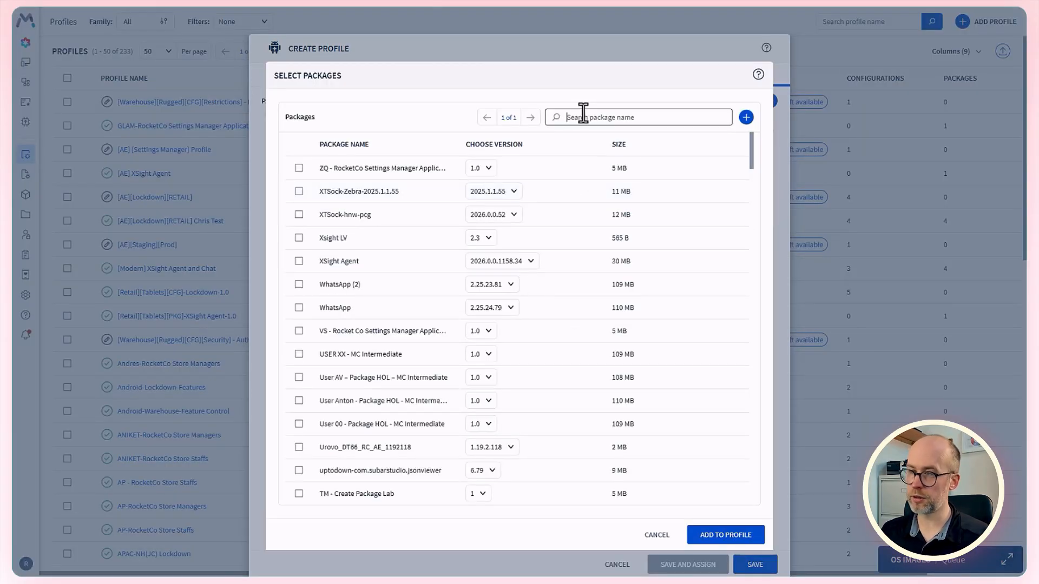
{"action": "type", "text": "xsight"}
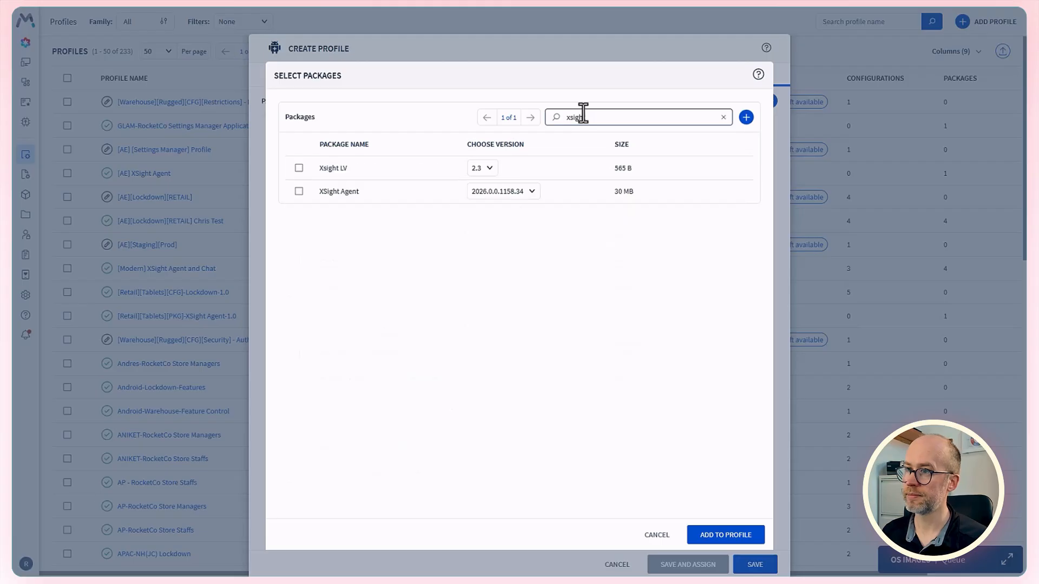
{"action": "left_click", "coordinate": [298, 191]}
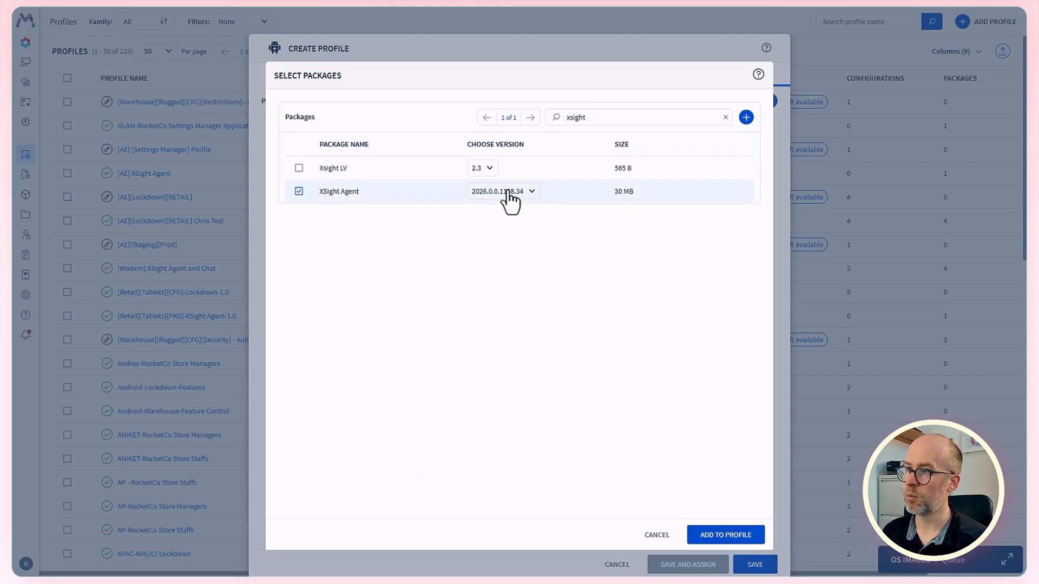
{"action": "left_click", "coordinate": [704, 537]}
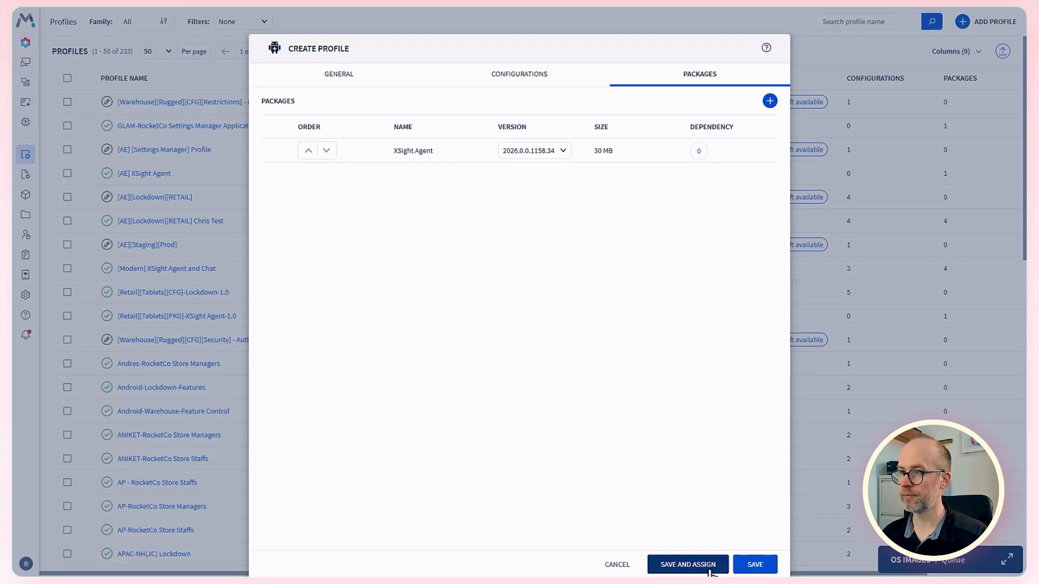
Step: Save the profile and assign it to the RocketCo Retail device group
{"action": "left_click", "coordinate": [710, 565]}
{"action": "scroll", "coordinate": [372, 440], "scroll_direction": "down", "scroll_amount": 1}
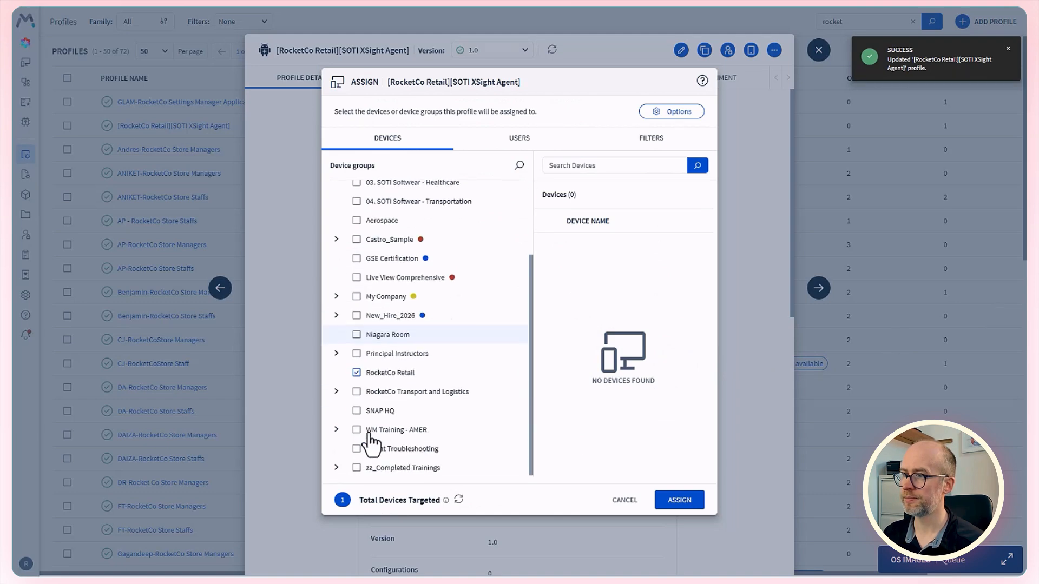
{"action": "left_click", "coordinate": [374, 374]}
{"action": "left_click", "coordinate": [695, 503]}
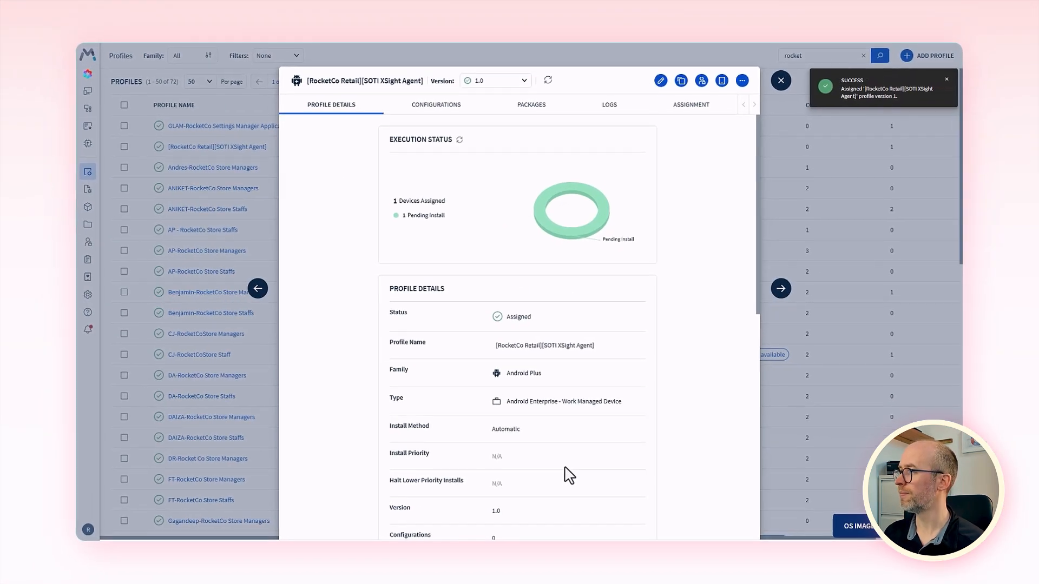